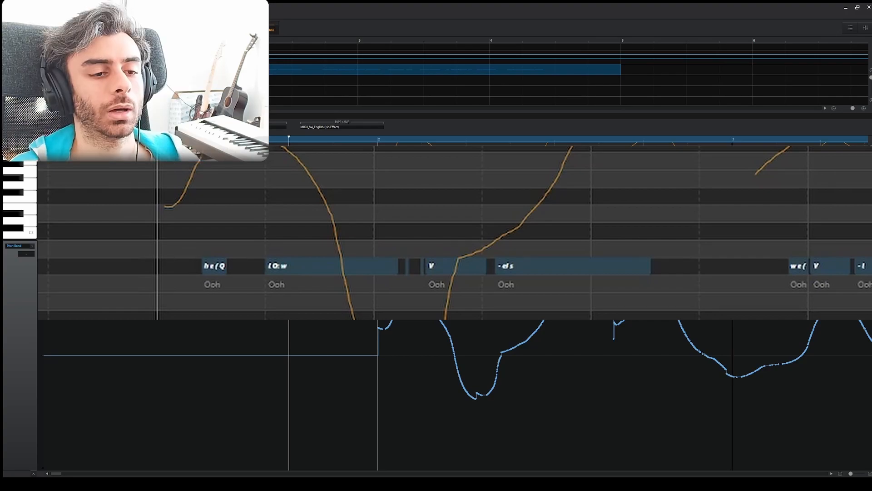
Show the Brightness parameter curve below the notes and play back the vocal phrase
{"action": "scroll", "coordinate": [213, 315], "scroll_direction": "left", "scroll_amount": 1}
{"action": "scroll", "coordinate": [233, 299], "scroll_direction": "up", "scroll_amount": 4}
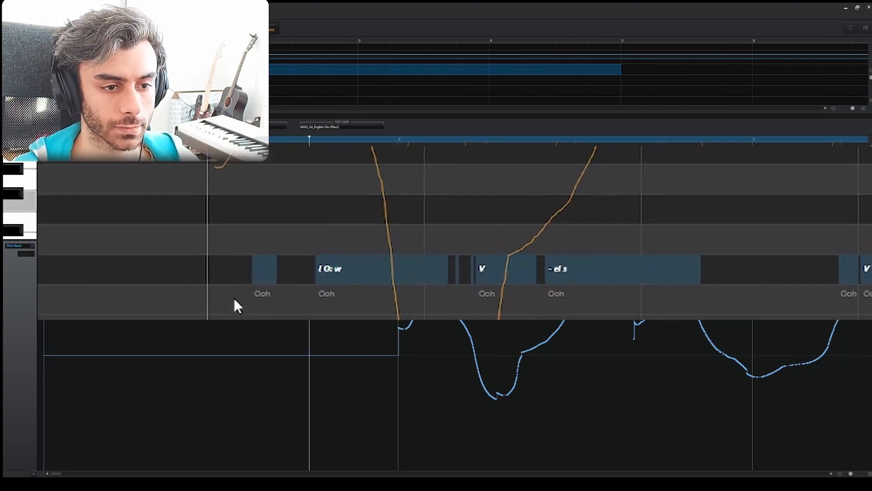
{"action": "scroll", "coordinate": [235, 316], "scroll_direction": "right", "scroll_amount": 2}
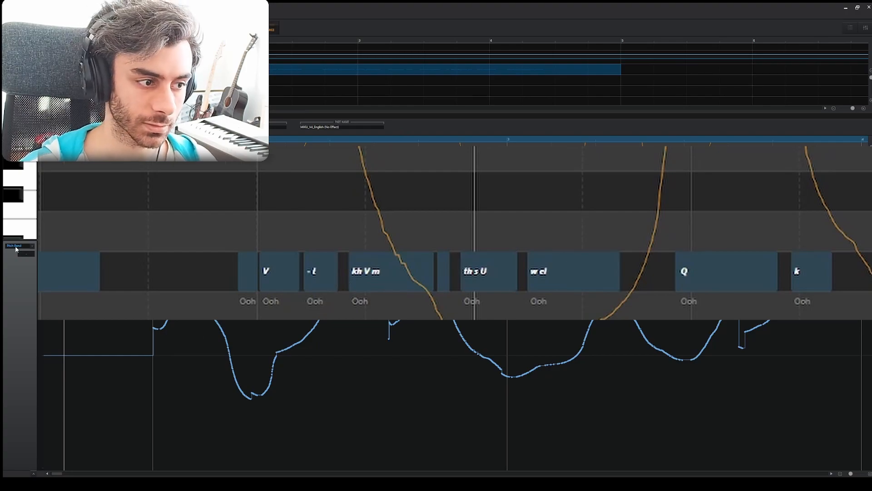
{"action": "left_click", "coordinate": [31, 246]}
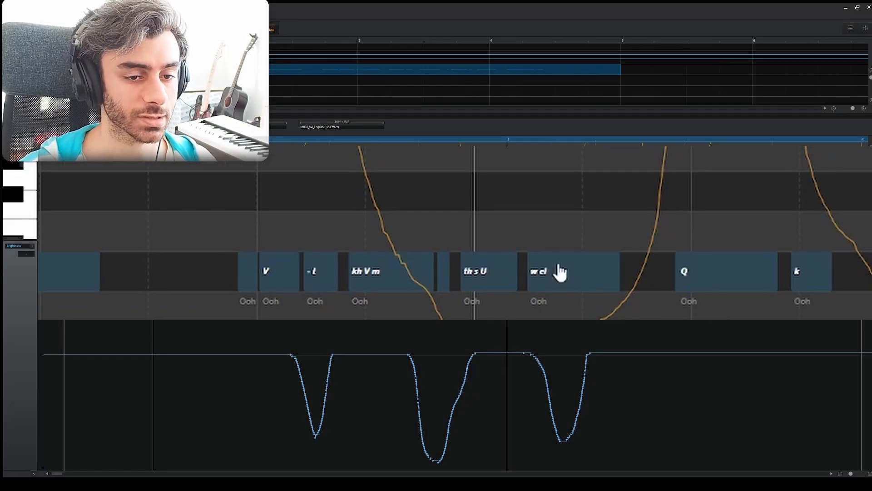
{"action": "key", "text": "space"}
{"action": "key", "text": "space"}
{"action": "key", "text": "space"}
{"action": "key", "text": "space"}
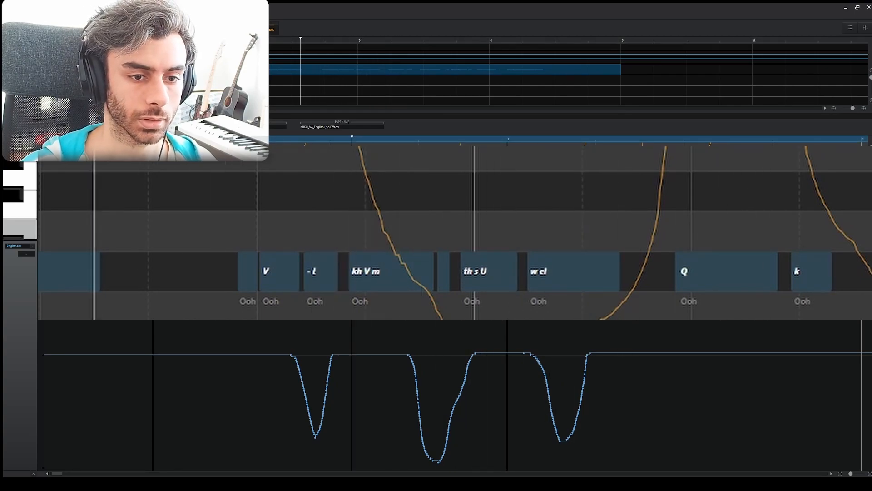
Try "/" and "srtfyghj" as the phoneme of the short "sdf" note between "kh V m" and "th s U"
{"action": "scroll", "coordinate": [482, 286], "scroll_direction": "up", "scroll_amount": 3}
{"action": "left_click", "coordinate": [493, 285]}
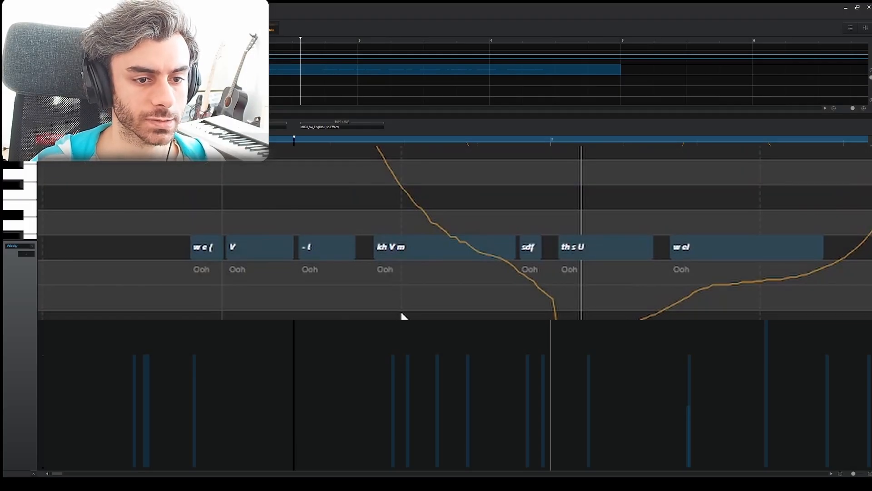
{"action": "left_click", "coordinate": [530, 250]}
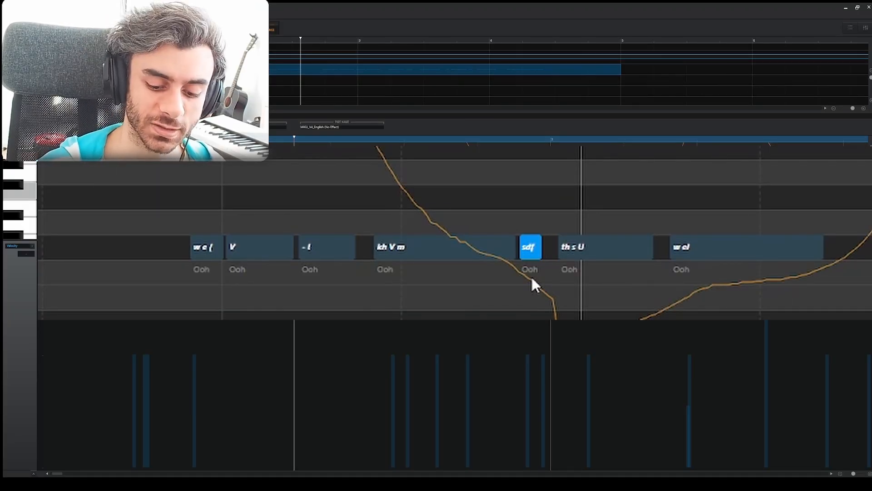
{"action": "type", "text": "/"}
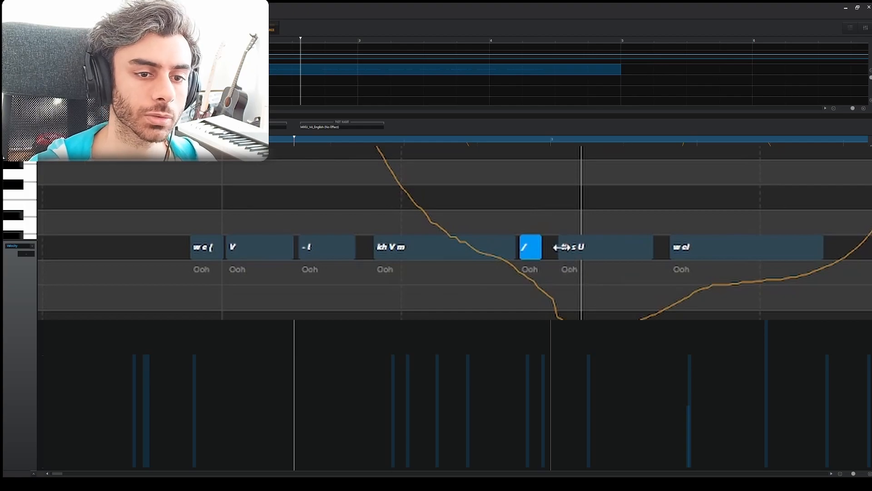
{"action": "key", "text": "5"}
{"action": "key", "text": "1"}
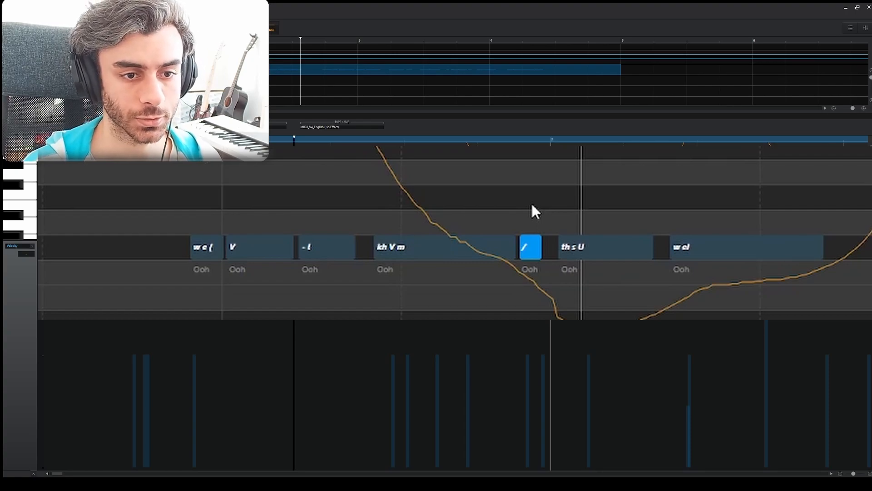
{"action": "key", "text": "Return"}
{"action": "type", "text": "srtfyghj"}
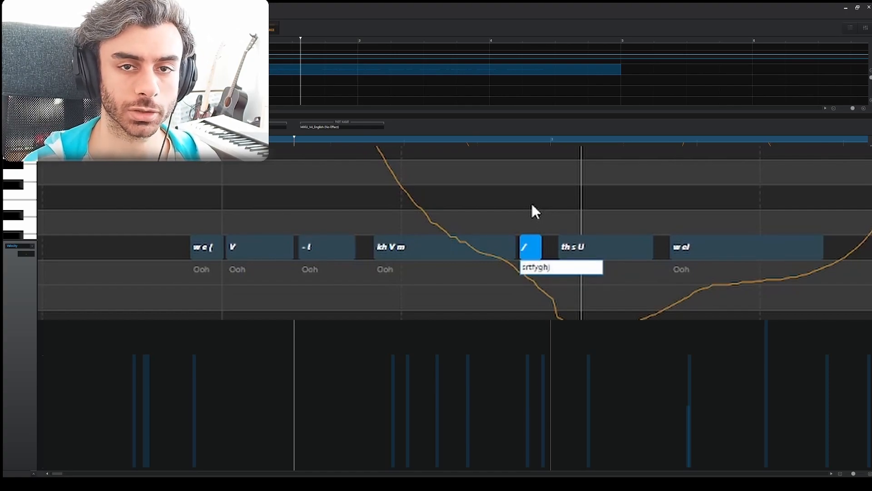
{"action": "key", "text": "Return"}
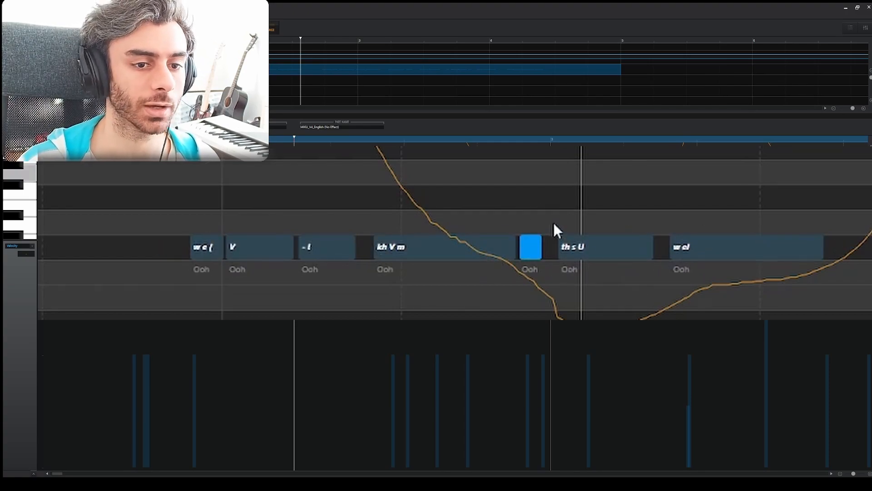
Set the phonemes of the "th s U" note to "V th s U"
{"action": "left_click", "coordinate": [569, 243]}
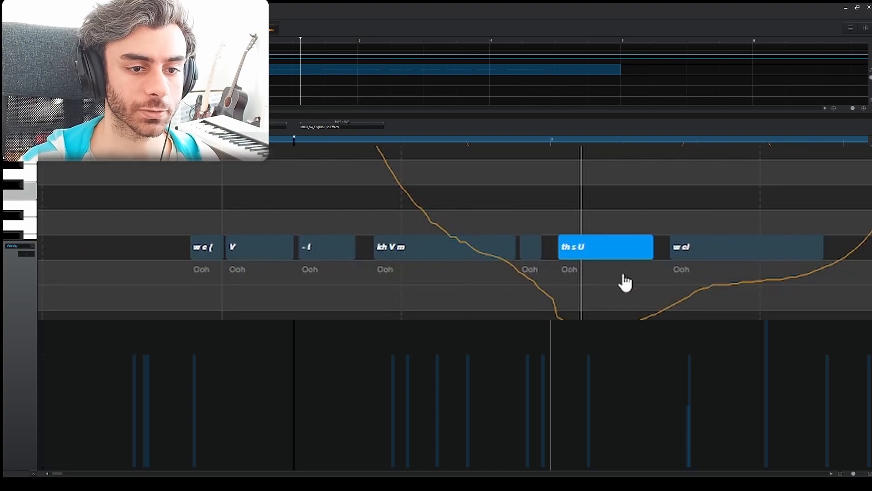
{"action": "key", "text": "Return"}
{"action": "type", "text": "V"}
{"action": "key", "text": "Return"}
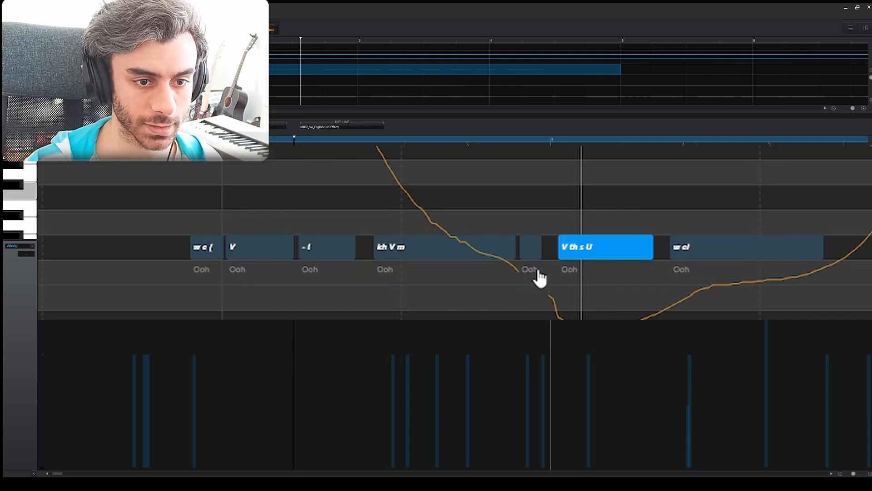
Delete the short blank note before "V th s U" and play back the passage
{"action": "left_click", "coordinate": [530, 247]}
{"action": "key", "text": "Delete"}
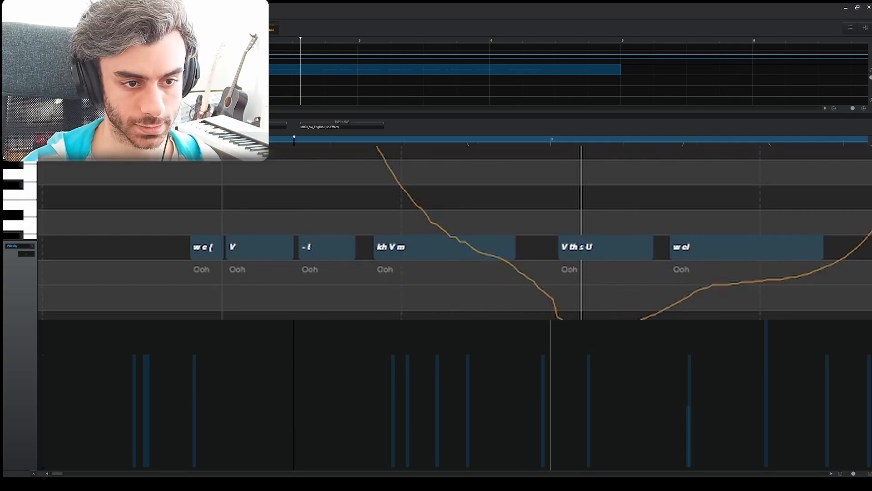
{"action": "key", "text": "space"}
{"action": "key", "text": "space"}
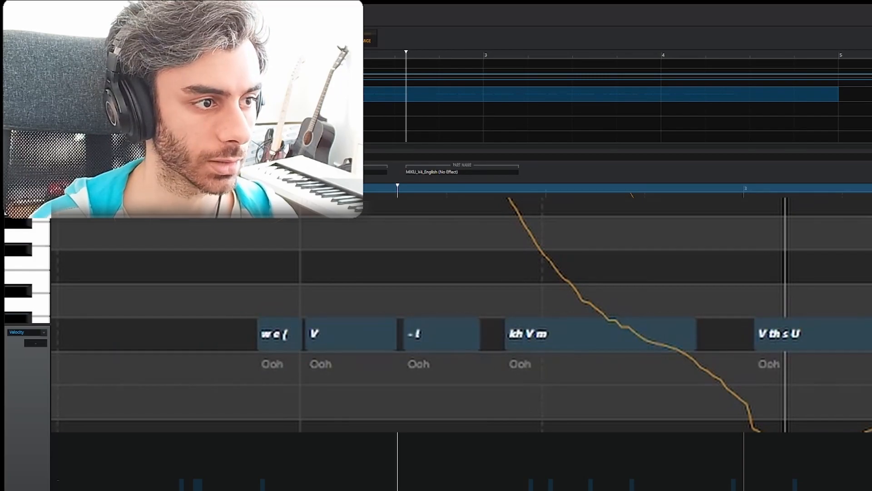
{"action": "key", "text": "space"}
{"action": "key", "text": "space"}
{"action": "key", "text": "space"}
{"action": "key", "text": "space"}
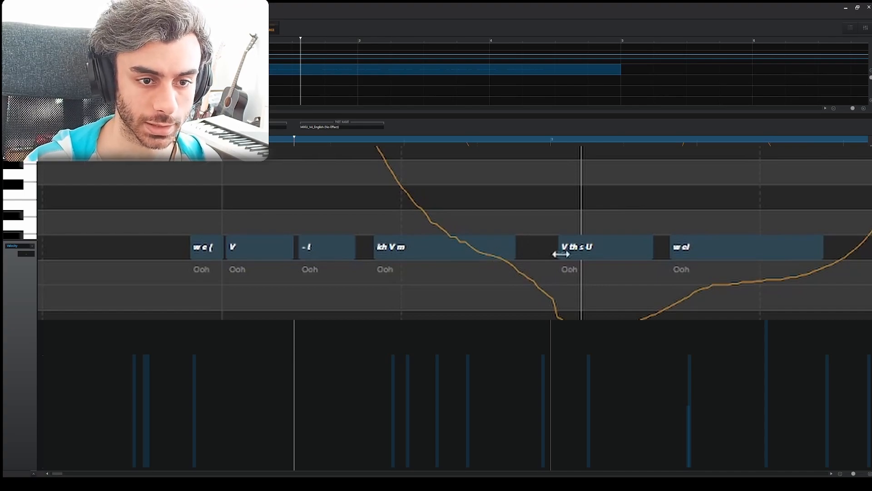
Undo the deletion of the short note and try "srtfyghj" as its phoneme and "lkjsdf" as its lyric
{"action": "key", "text": "ctrl+z"}
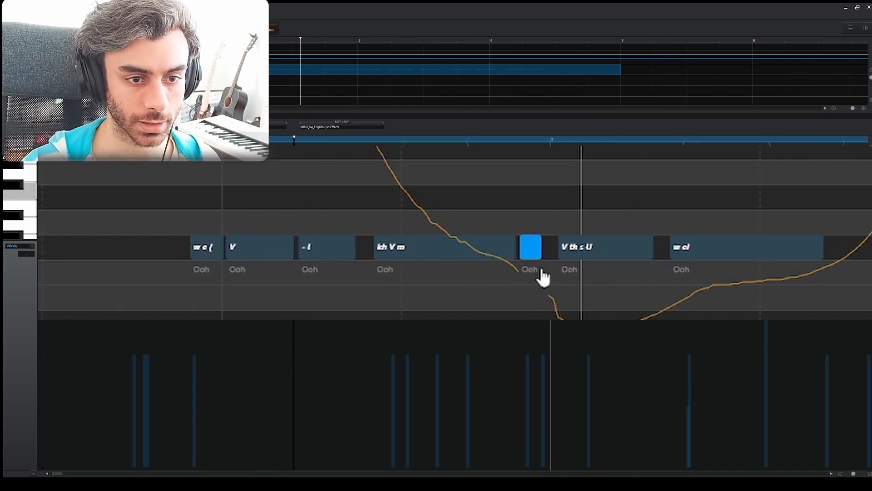
{"action": "key", "text": "Return"}
{"action": "type", "text": "srtfyghj"}
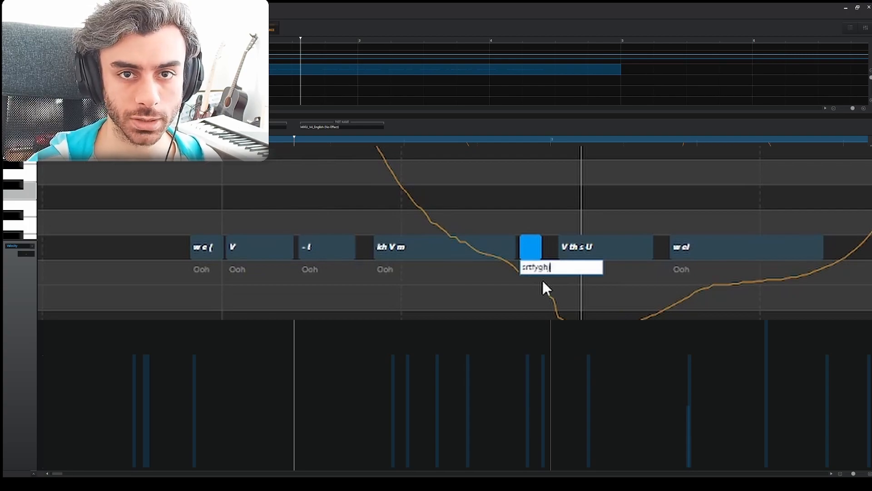
{"action": "key", "text": "alt+Up"}
{"action": "type", "text": "lkjsdf"}
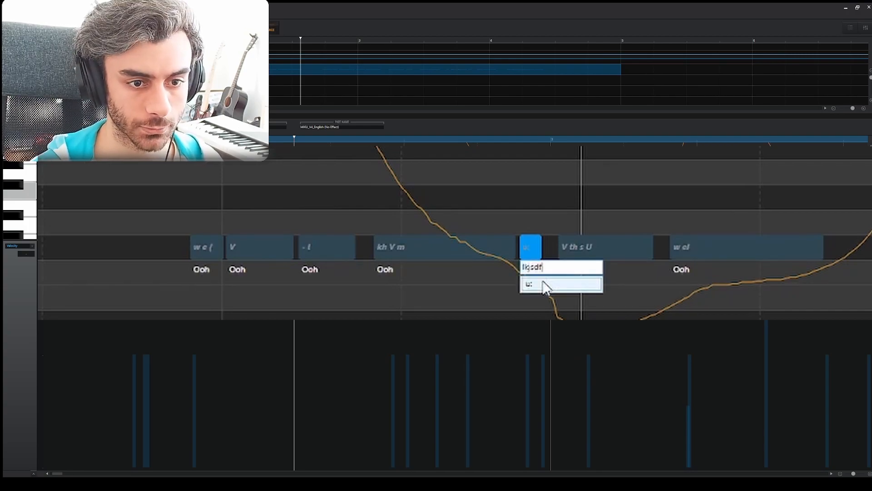
{"action": "key", "text": "Return"}
Try "f" and "sratuy" as the text of the short "u:" note, and remove the note
{"action": "left_click", "coordinate": [531, 249]}
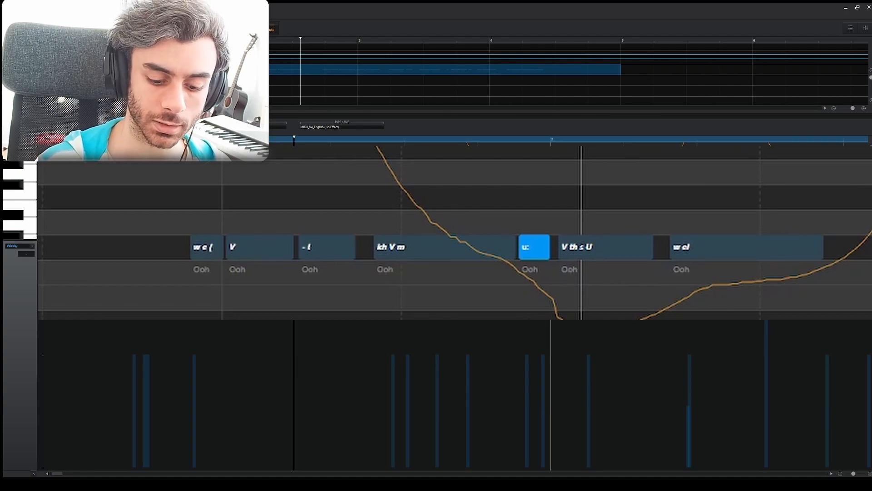
{"action": "key", "text": "Return"}
{"action": "type", "text": "f"}
{"action": "key", "text": "Return"}
{"action": "key", "text": "Return"}
{"action": "type", "text": "sratuy"}
{"action": "key", "text": "Return"}
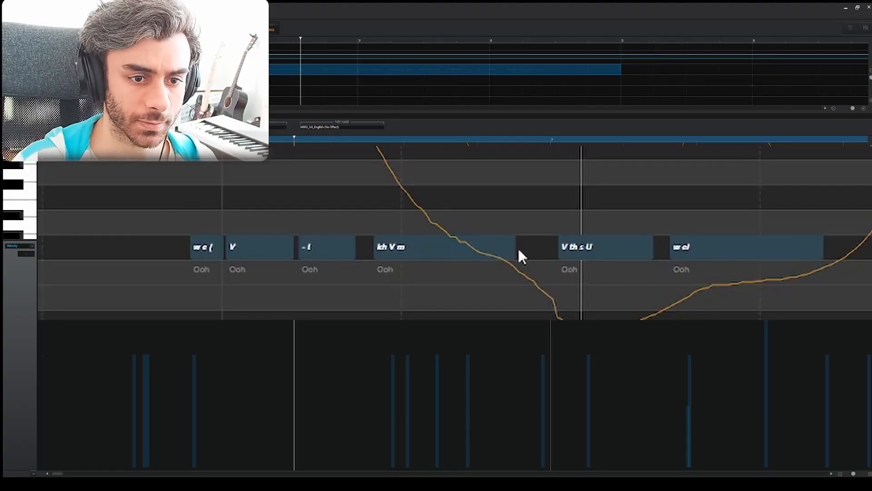
Move the "V th s U" note slightly earlier, into the gap after "kh V m", and undo the trial move of "w el"
{"action": "left_click_drag", "start_coordinate": [578, 255], "coordinate": [550, 282]}
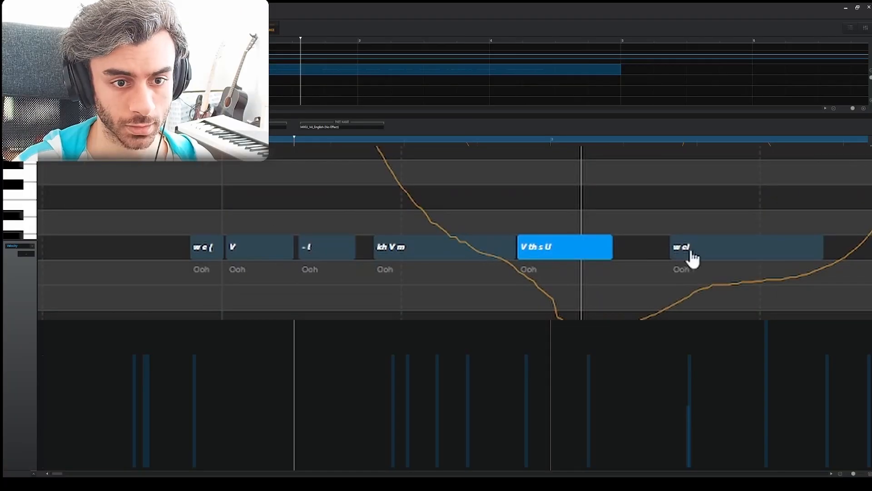
{"action": "left_click", "coordinate": [694, 249], "text": "ctrl"}
{"action": "left_click_drag", "start_coordinate": [694, 249], "coordinate": [637, 259]}
{"action": "key", "text": "ctrl+z"}
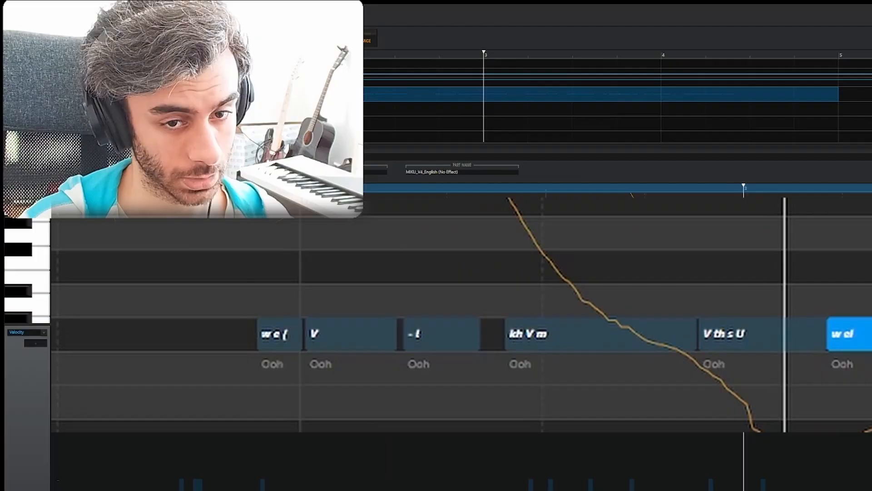
{"action": "left_click_drag", "start_coordinate": [813, 248], "coordinate": [789, 268]}
{"action": "key", "text": "Delete"}
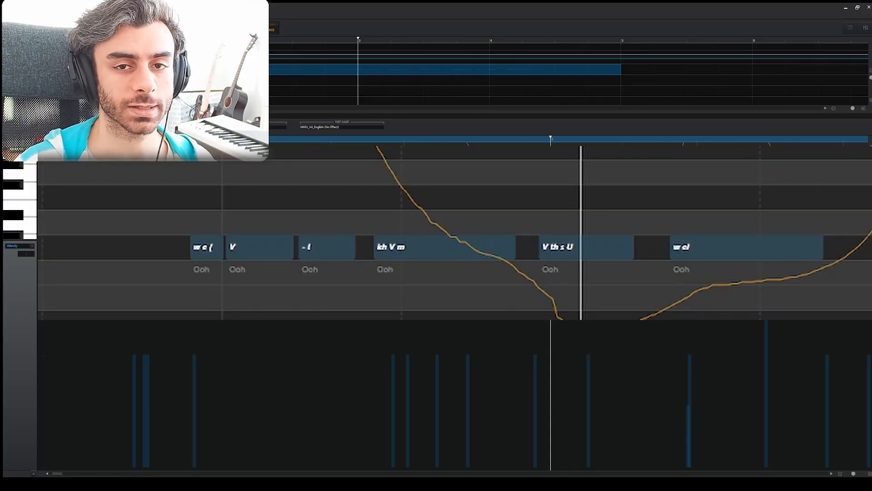
Add a short "u:" note over the "V" note that follows "w e {"
{"action": "scroll", "coordinate": [346, 290], "scroll_direction": "left", "scroll_amount": 5}
{"action": "mouse_move", "coordinate": [532, 257]}
{"action": "left_mouse_down"}
{"action": "mouse_move", "coordinate": [485, 253]}
{"action": "mouse_move", "coordinate": [492, 252]}
{"action": "left_mouse_up"}
{"action": "left_click", "coordinate": [543, 248]}
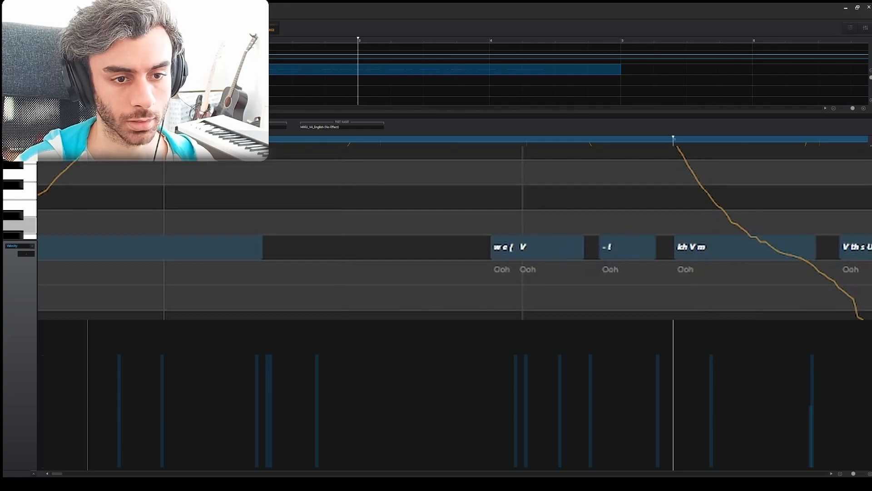
{"action": "left_click", "coordinate": [547, 250]}
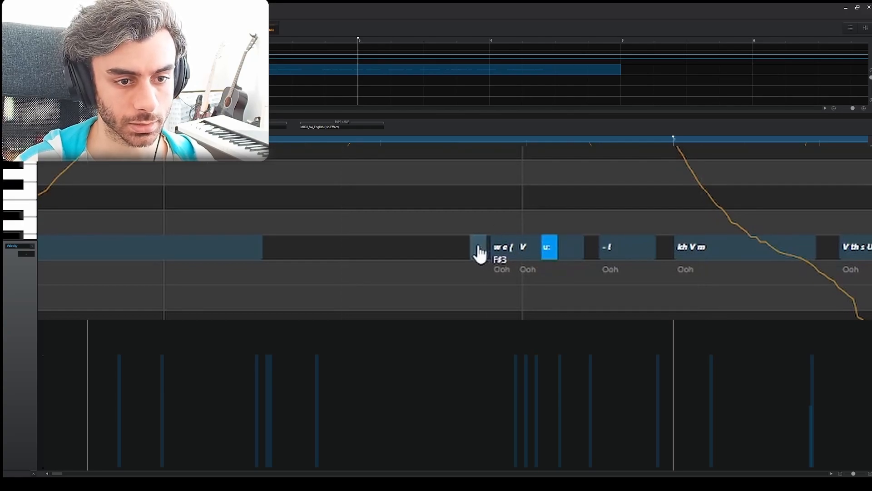
{"action": "mouse_move", "coordinate": [466, 249]}
{"action": "left_mouse_down"}
{"action": "mouse_move", "coordinate": [414, 251]}
{"action": "mouse_move", "coordinate": [458, 252]}
{"action": "left_mouse_up"}
{"action": "key", "text": "ctrl+z"}
{"action": "key", "text": "ctrl+z"}
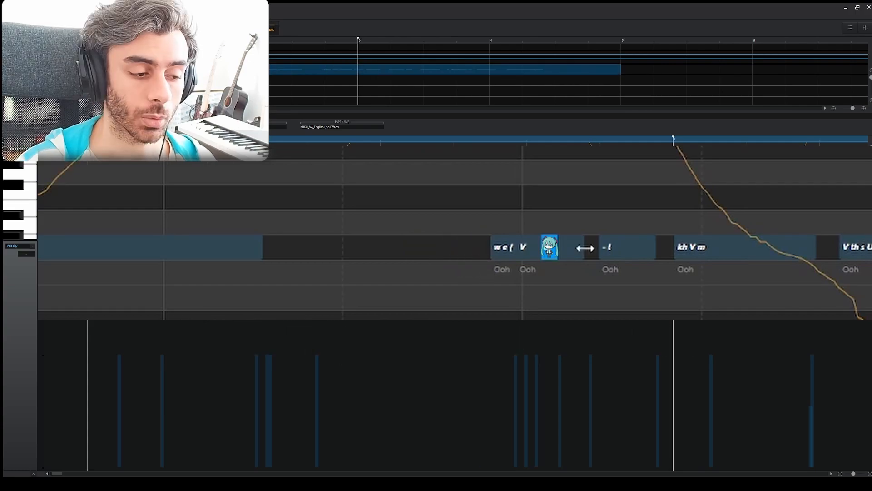
Reposition the short "u:" note directly before "w e {" at the same pitch, ending where that note begins
{"action": "key", "text": "Up"}
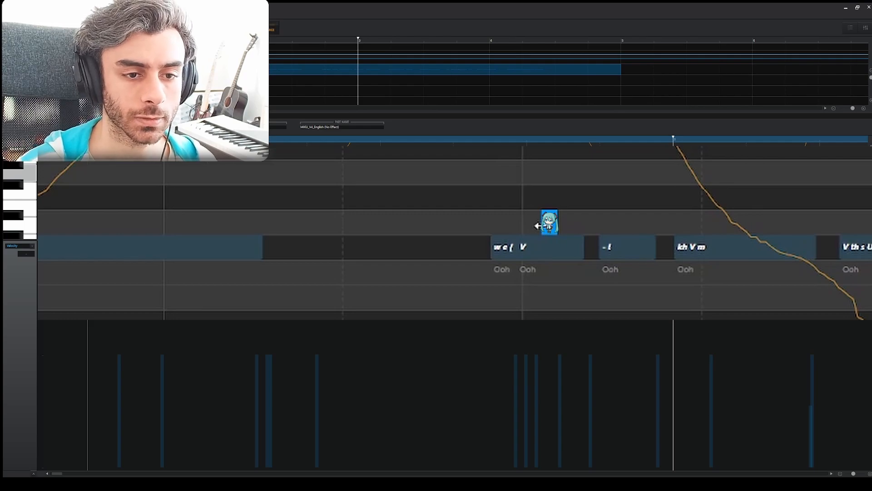
{"action": "left_click_drag", "start_coordinate": [538, 226], "coordinate": [474, 223]}
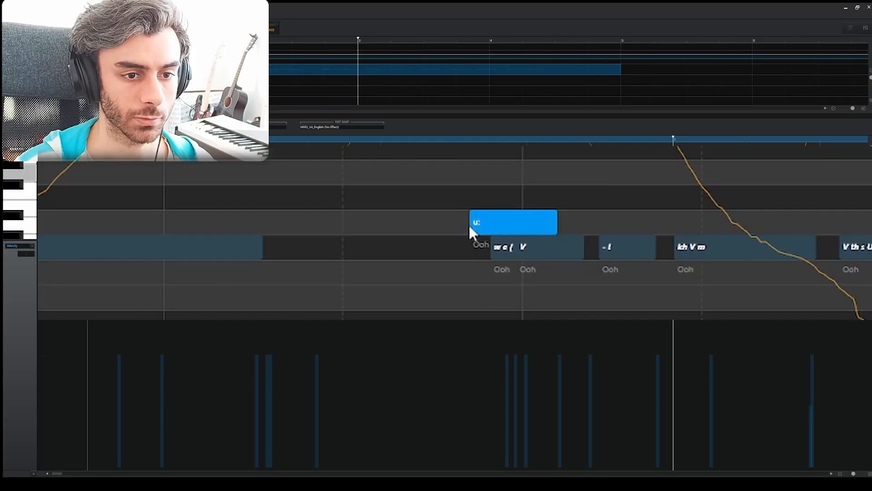
{"action": "left_click_drag", "start_coordinate": [557, 216], "coordinate": [490, 216]}
{"action": "key", "text": "Down"}
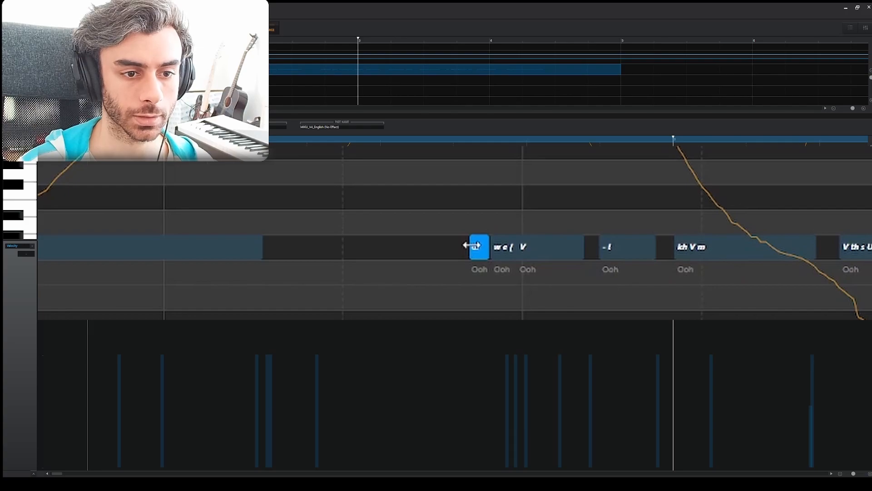
{"action": "key", "text": "Delete"}
{"action": "left_click", "coordinate": [488, 296]}
Extend the start of the "w e {" note earlier, leaving only a sliver of the "u:" note before it
{"action": "scroll", "coordinate": [503, 278], "scroll_direction": "up", "scroll_amount": 6}
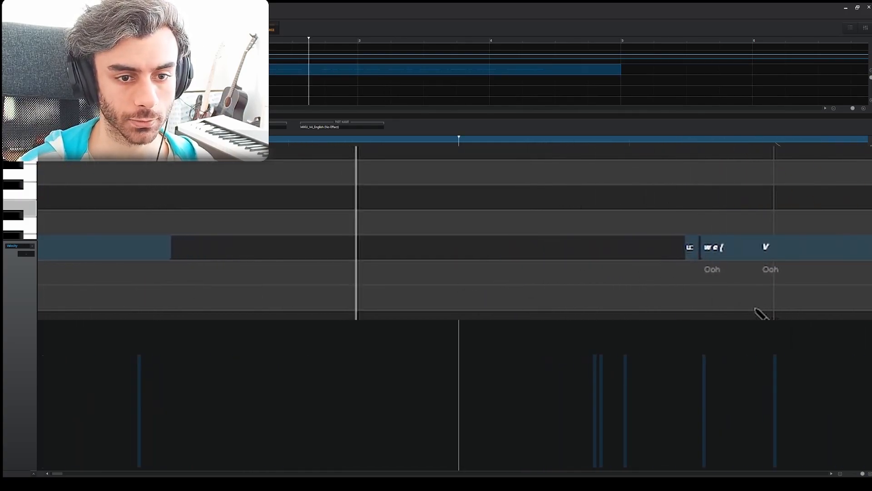
{"action": "scroll", "coordinate": [756, 312], "scroll_direction": "down", "scroll_amount": 2}
{"action": "left_click", "coordinate": [704, 208]}
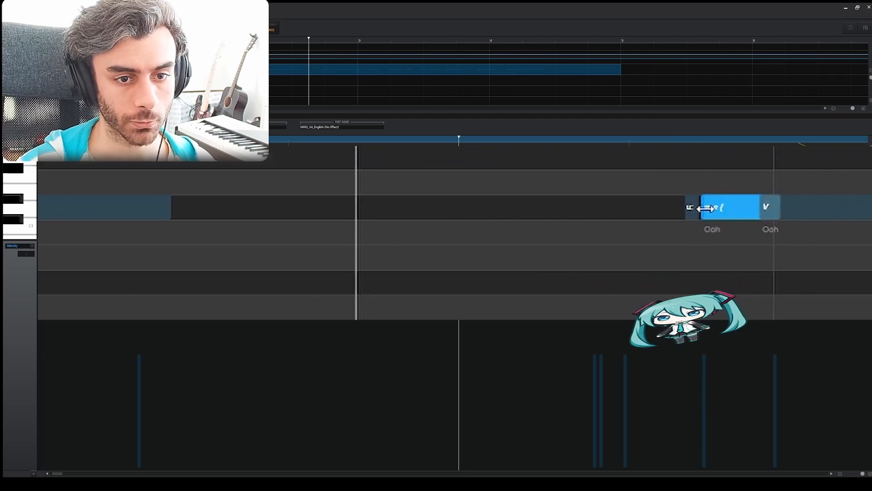
{"action": "left_click_drag", "start_coordinate": [704, 208], "coordinate": [686, 210]}
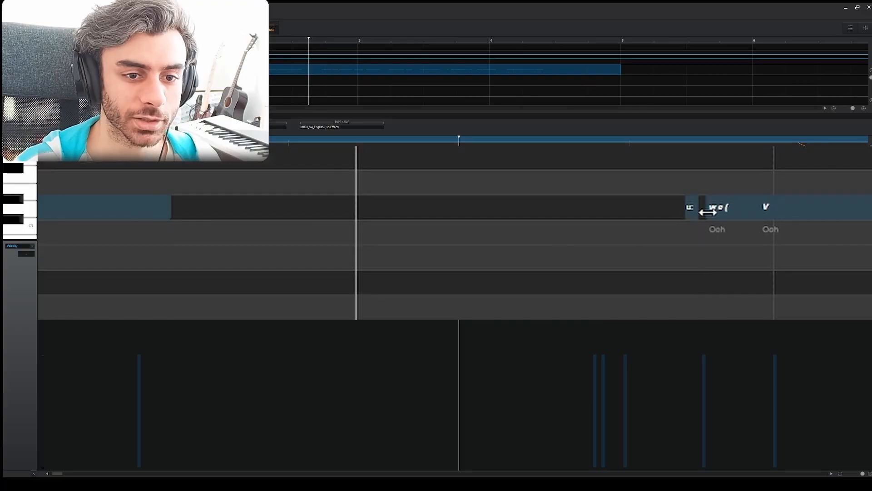
{"action": "left_click", "coordinate": [709, 213]}
{"action": "left_click_drag", "start_coordinate": [708, 212], "coordinate": [689, 212]}
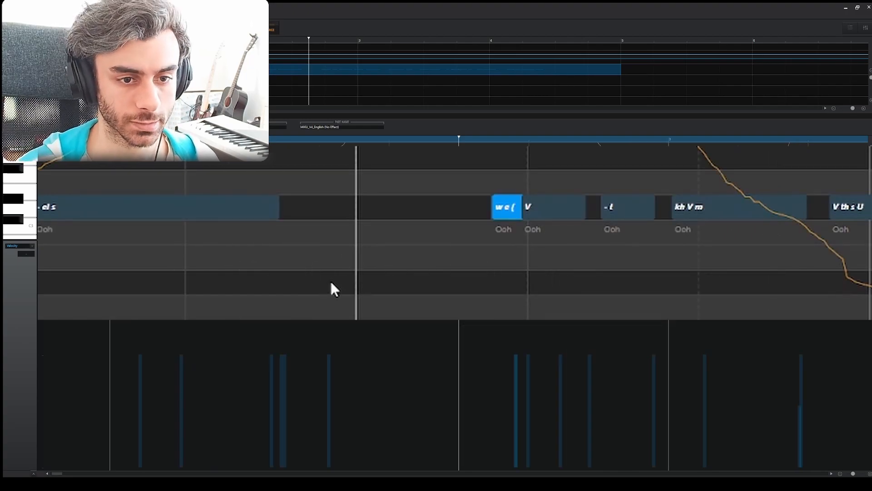
Replace the phonemes of the "w e {" note with "-"
{"action": "scroll", "coordinate": [407, 271], "scroll_direction": "up", "scroll_amount": 8}
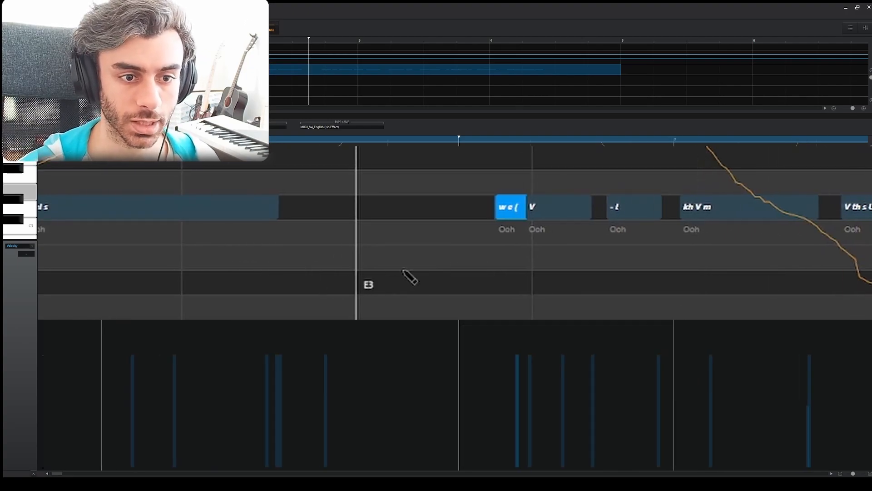
{"action": "double_click", "coordinate": [667, 233]}
{"action": "type", "text": "-"}
{"action": "key", "text": "Return"}
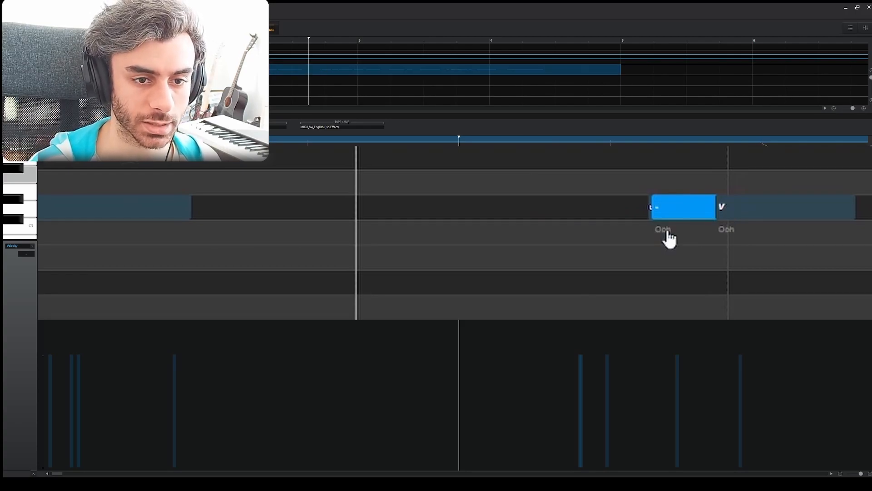
Check the phoneme entries of the short "u:" note and the "-" note directly after it
{"action": "double_click", "coordinate": [669, 230]}
{"action": "type", "text": "u"}
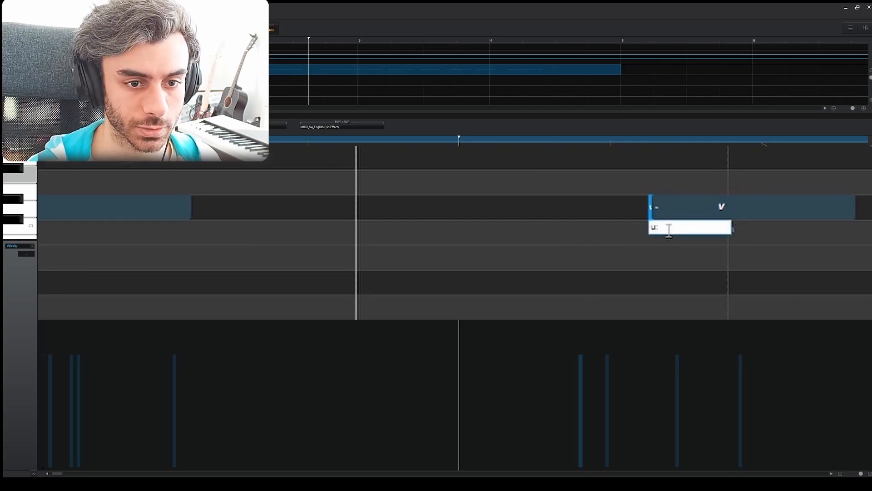
{"action": "key", "text": "Tab"}
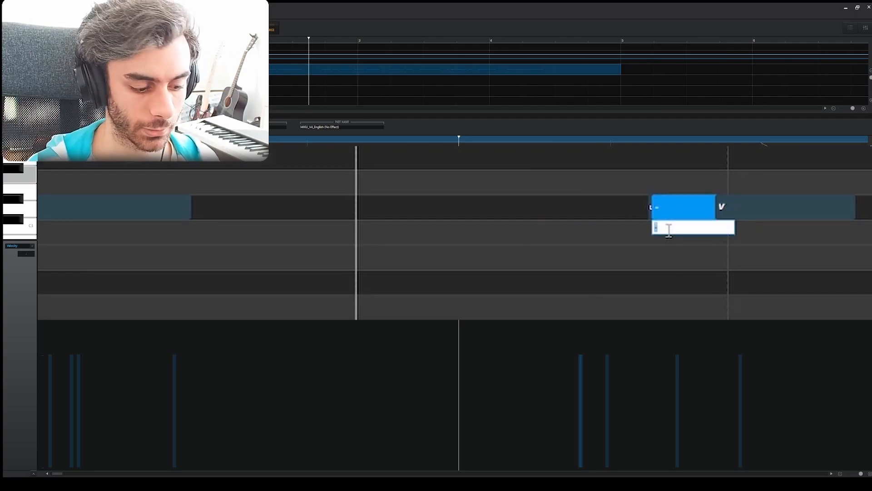
{"action": "key", "text": "Return"}
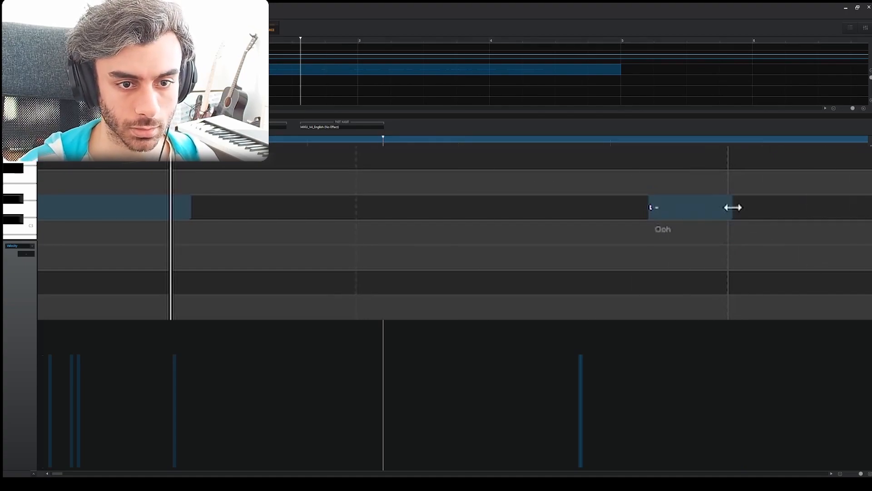
Lengthen the "-" note to take over the "V" note's space and replace its phonemes with "u:"
{"action": "left_click_drag", "start_coordinate": [732, 207], "coordinate": [841, 242]}
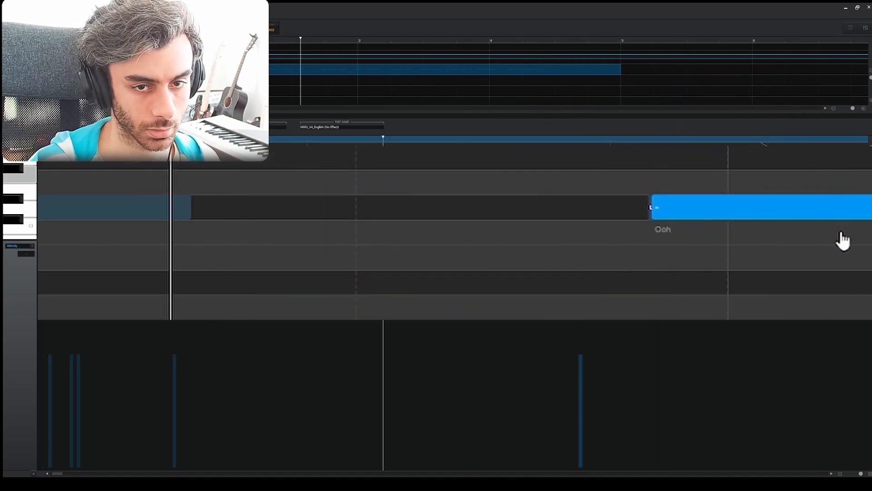
{"action": "key", "text": "Return"}
{"action": "type", "text": "u:"}
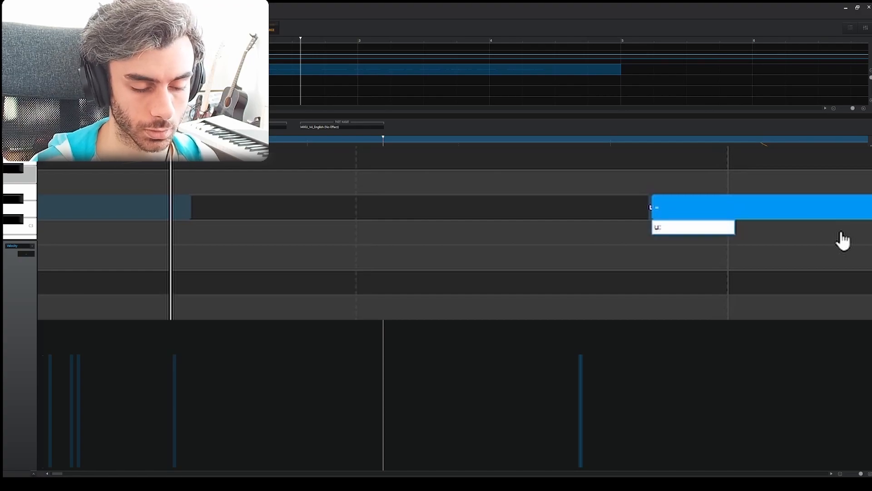
{"action": "key", "text": "Return"}
{"action": "key", "text": "Left"}
{"action": "key", "text": "Return"}
{"action": "key", "text": "Return"}
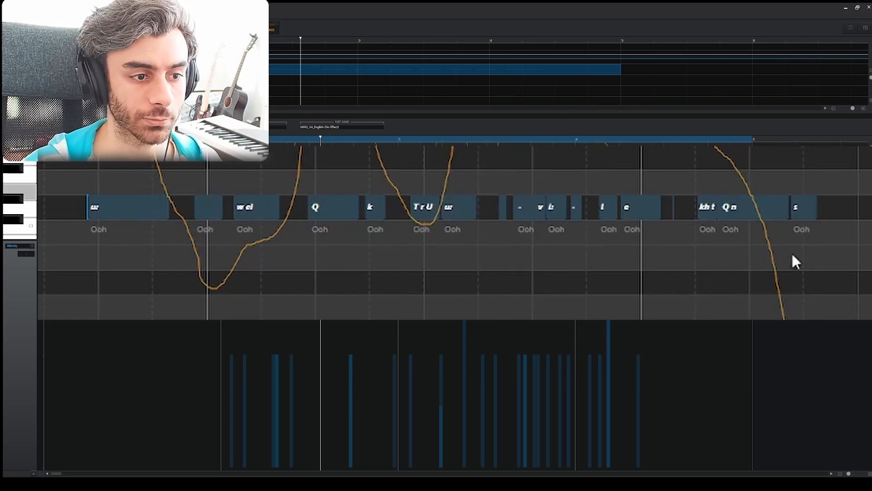
Set the lyric of the single "Ooh" note in the separate short part to "like" and play it back
{"action": "scroll", "coordinate": [788, 255], "scroll_direction": "up", "scroll_amount": 2}
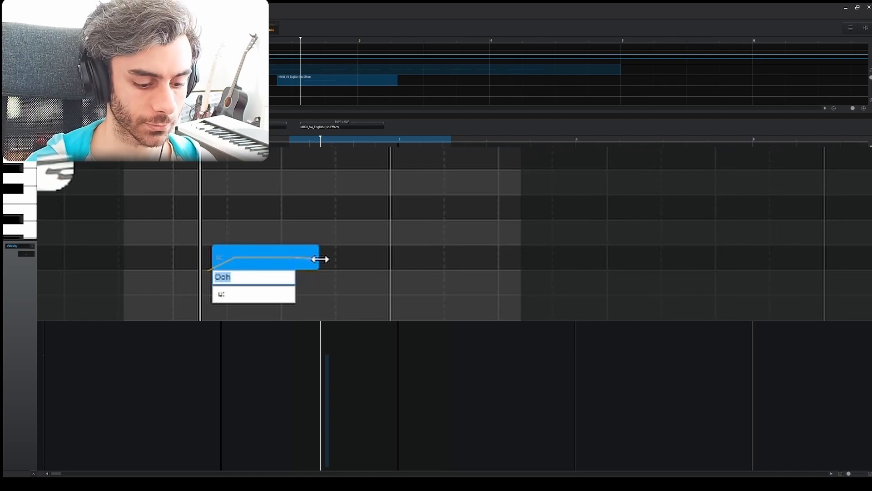
{"action": "type", "text": "like"}
{"action": "key", "text": "Return"}
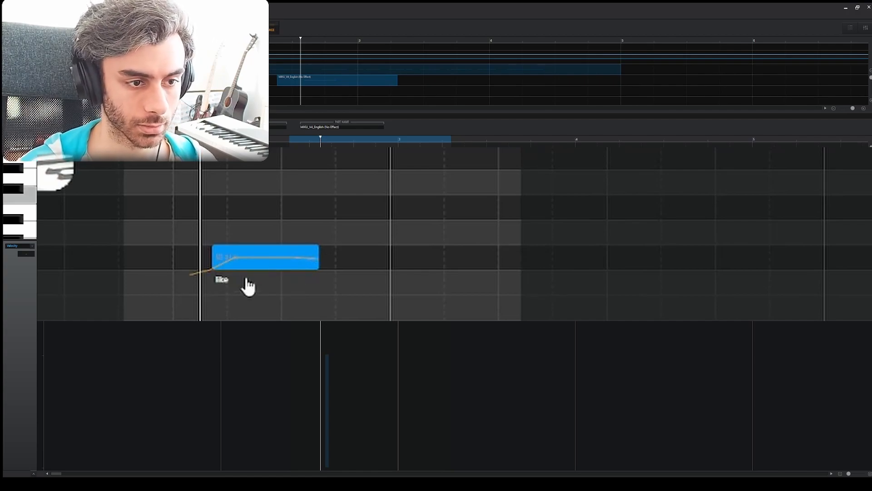
{"action": "key", "text": "space"}
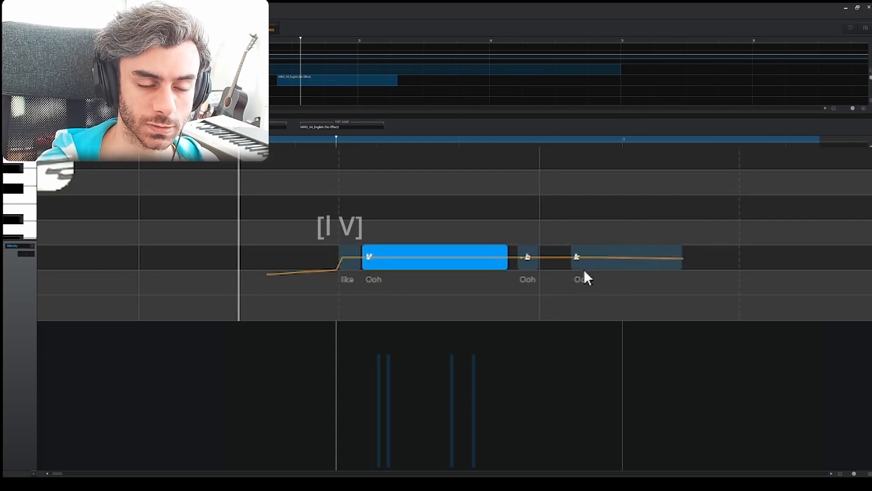
Remove the leading "-" from the phonemes of the short note between "V" and "k", and shrink that note to a narrow one just before "k"
{"action": "left_click", "coordinate": [529, 266]}
{"action": "double_click", "coordinate": [529, 265]}
{"action": "key", "text": "Return"}
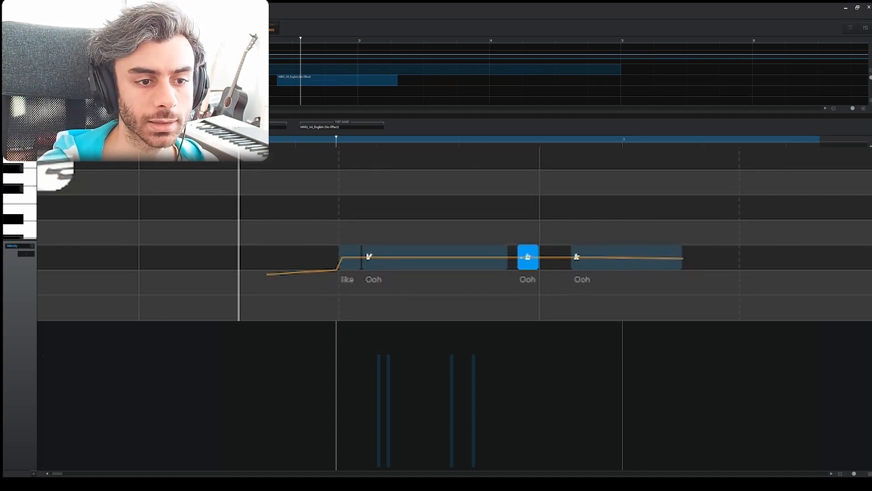
{"action": "left_click", "coordinate": [535, 269]}
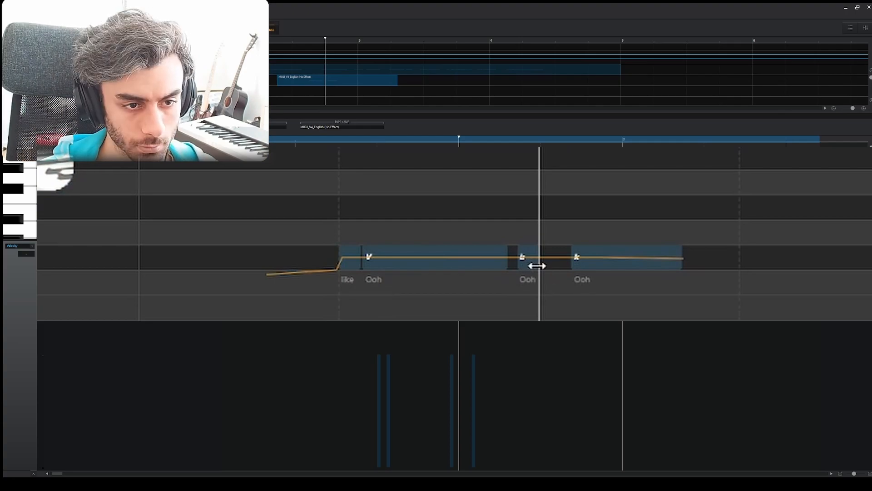
{"action": "mouse_move", "coordinate": [539, 259]}
{"action": "left_mouse_down"}
{"action": "mouse_move", "coordinate": [568, 259]}
{"action": "mouse_move", "coordinate": [527, 264]}
{"action": "mouse_move", "coordinate": [542, 267]}
{"action": "left_mouse_up"}
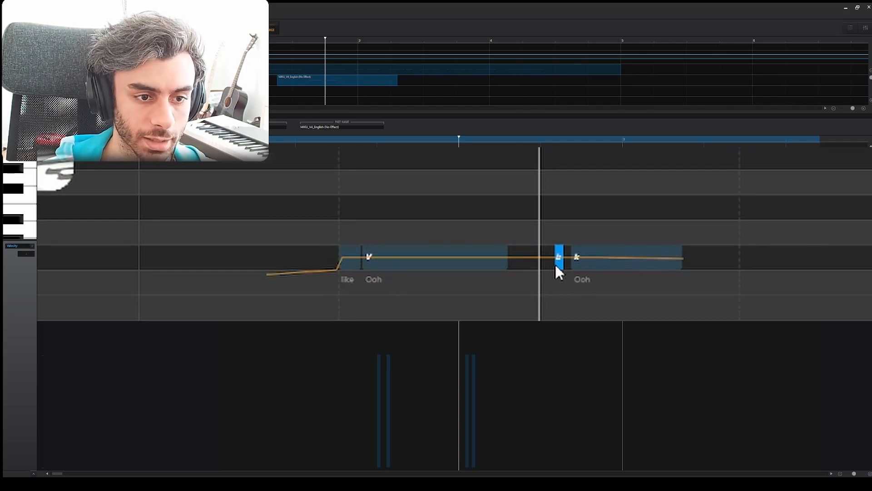
Try extending the "V" note up to the short note before "k", and undo the extension
{"action": "left_click_drag", "start_coordinate": [515, 263], "coordinate": [552, 263]}
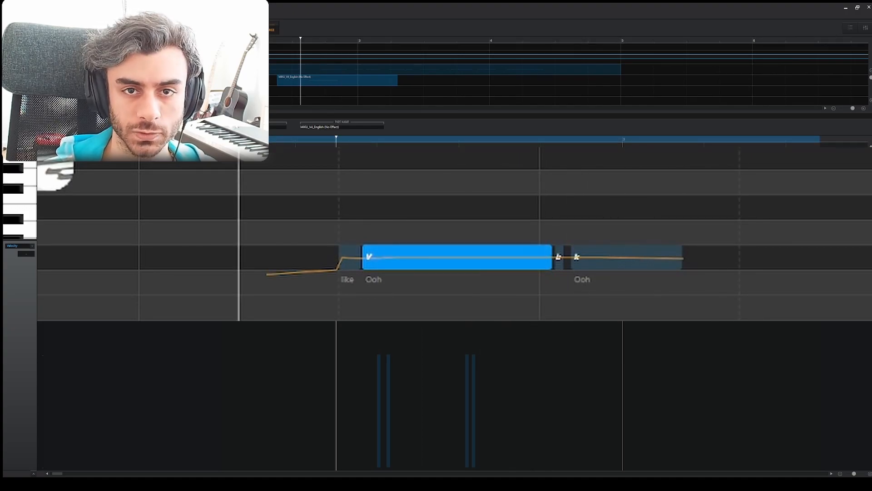
{"action": "key", "text": "ctrl+z"}
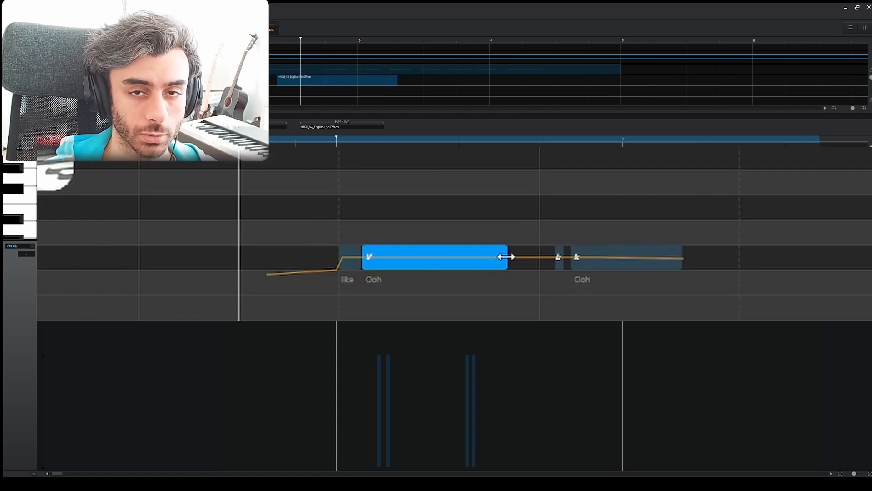
Shorten the "V" note after "like" and add a second "V" note at the same pitch, ending at the short note before "k"
{"action": "left_click_drag", "start_coordinate": [506, 257], "coordinate": [369, 258]}
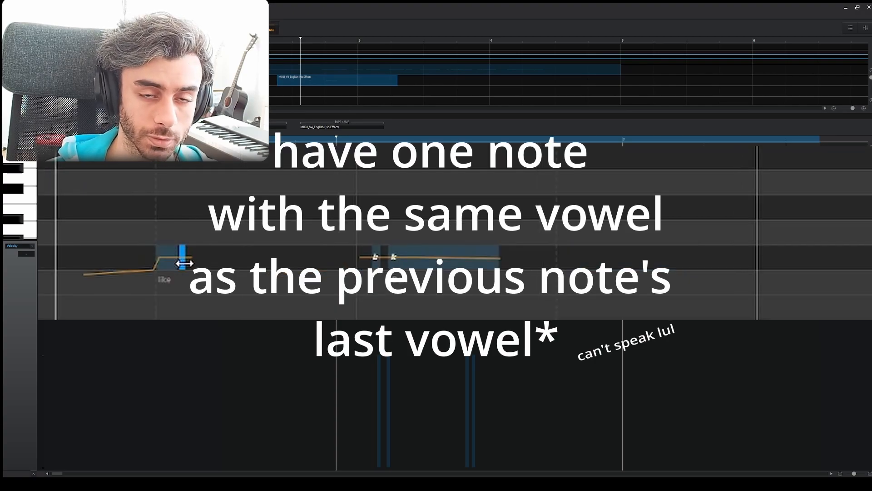
{"action": "left_click_drag", "start_coordinate": [329, 257], "coordinate": [371, 260]}
{"action": "left_click_drag", "start_coordinate": [187, 255], "coordinate": [267, 257]}
{"action": "double_click", "coordinate": [331, 260]}
{"action": "key", "text": "Return"}
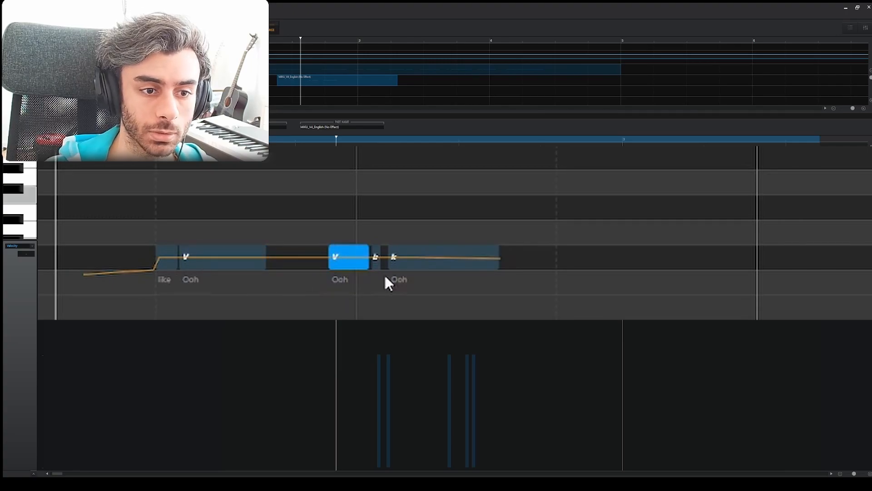
Trim the start of the added "V" note to leave only a sliver before the short note, and play the phrase
{"action": "left_click_drag", "start_coordinate": [332, 258], "coordinate": [364, 258]}
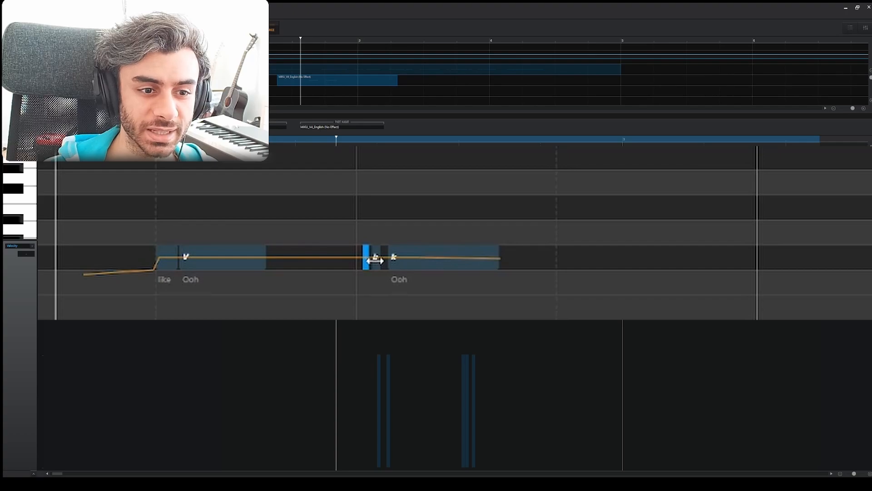
{"action": "key", "text": "space"}
{"action": "key", "text": "space"}
{"action": "key", "text": "space"}
{"action": "key", "text": "space"}
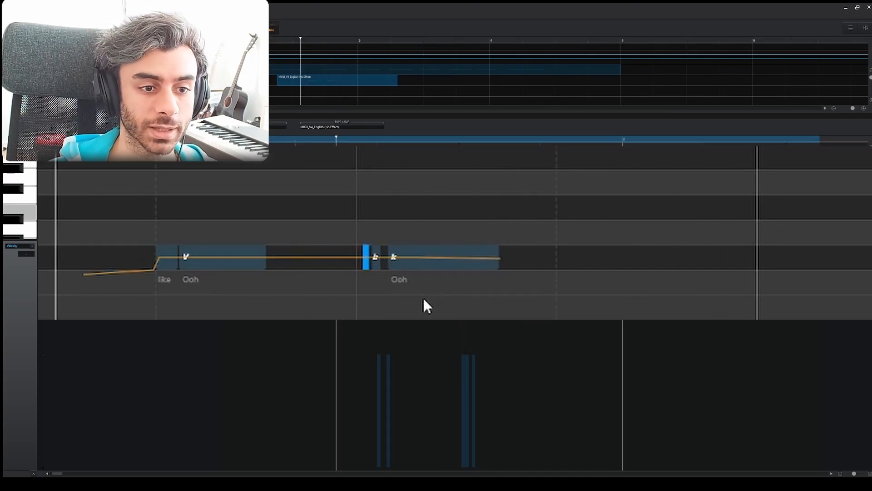
Play the phrase again and move the final "k" note later, leaving a gap after the short vowel note
{"action": "left_click", "coordinate": [377, 262]}
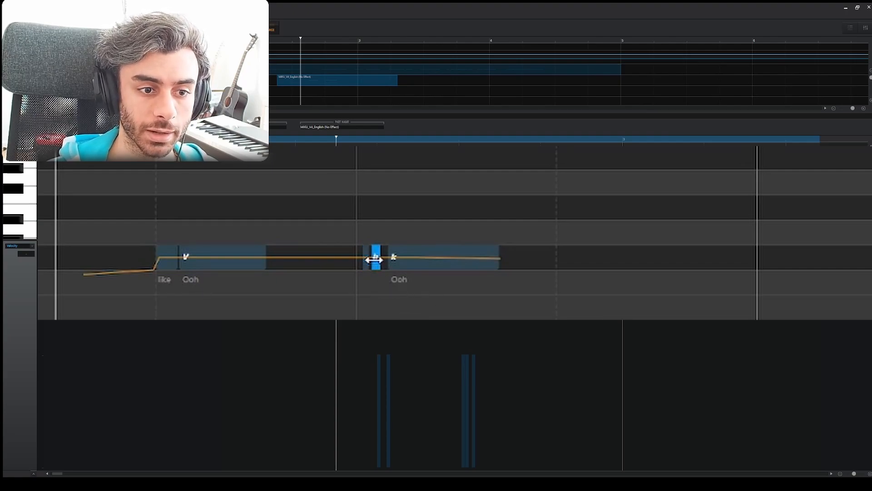
{"action": "key", "text": "space"}
{"action": "key", "text": "space"}
{"action": "left_click", "coordinate": [415, 267]}
{"action": "left_click_drag", "start_coordinate": [415, 267], "coordinate": [470, 268]}
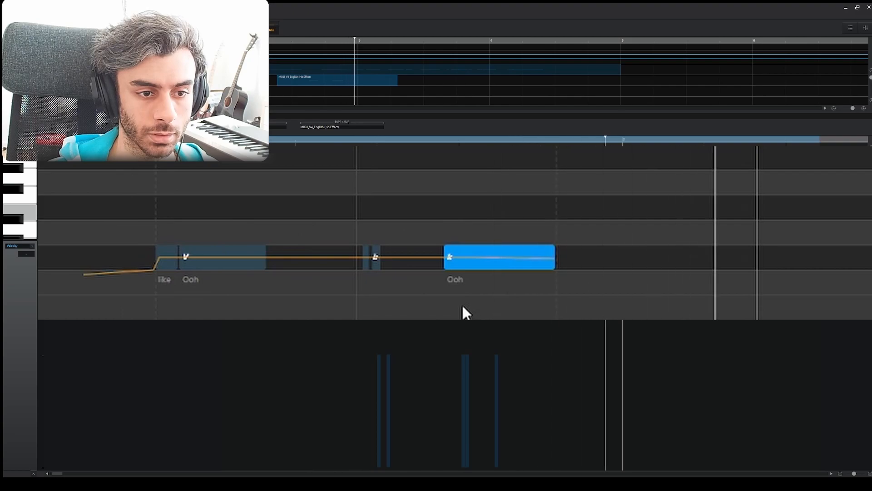